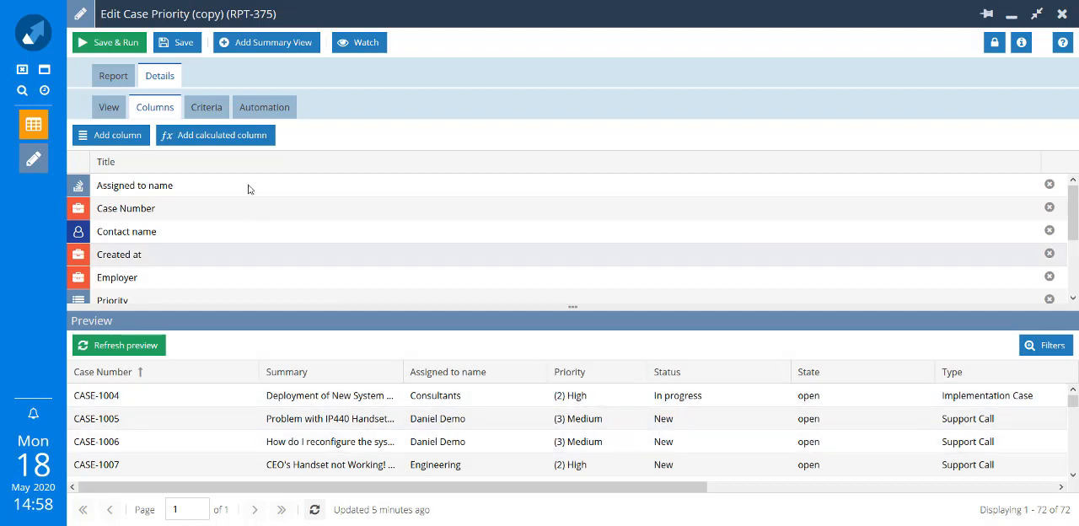
Add a calculated column titled "Priority" to the report and start its formula with CASE and WHEN on separate lines
click(219, 136)
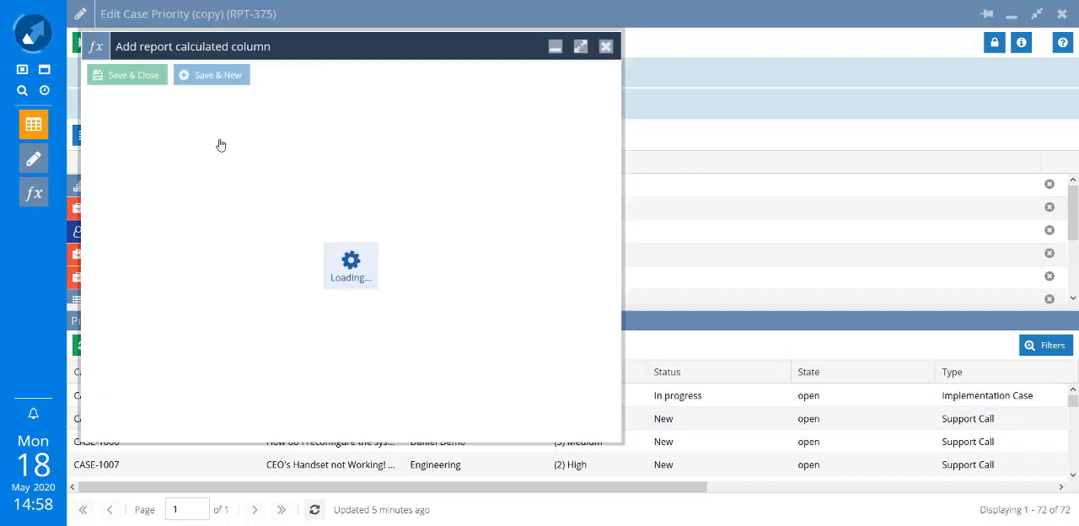
text(Priority)
click(274, 206)
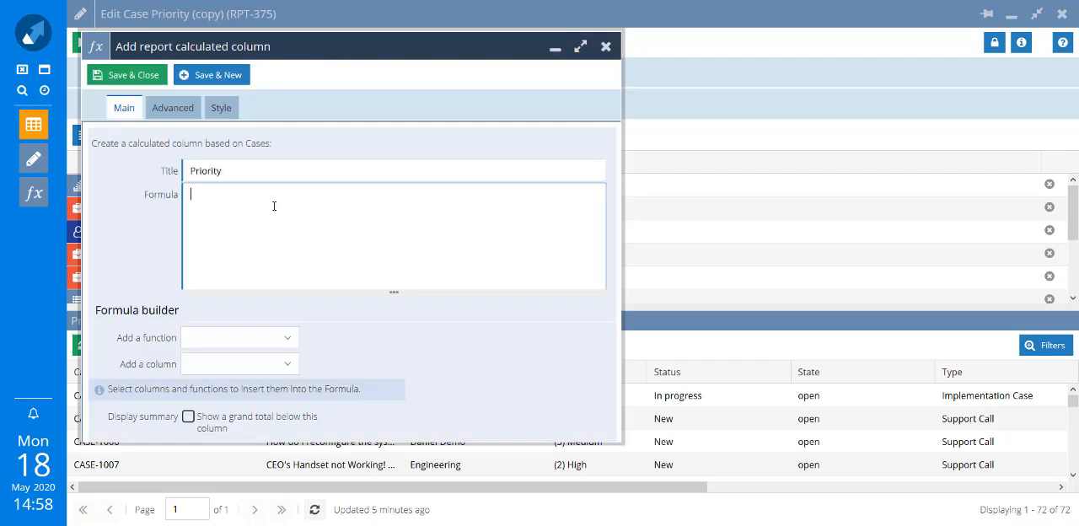
text(CASE)
key(Return)
text(WHEN)
Insert the Priority column into the formula as priority_name and complete the condition with = '(1) Very High' AND
click(258, 370)
text(prio)
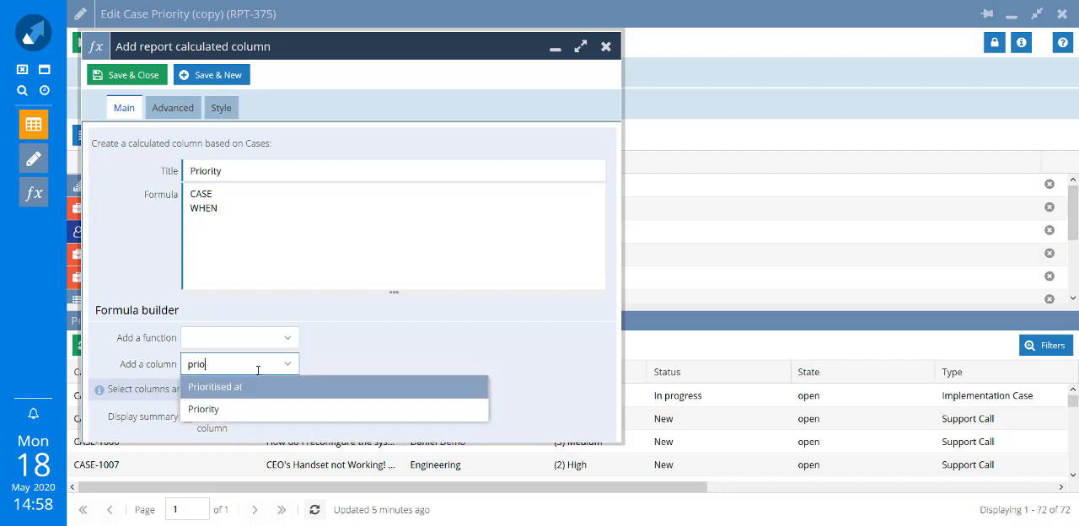
click(217, 410)
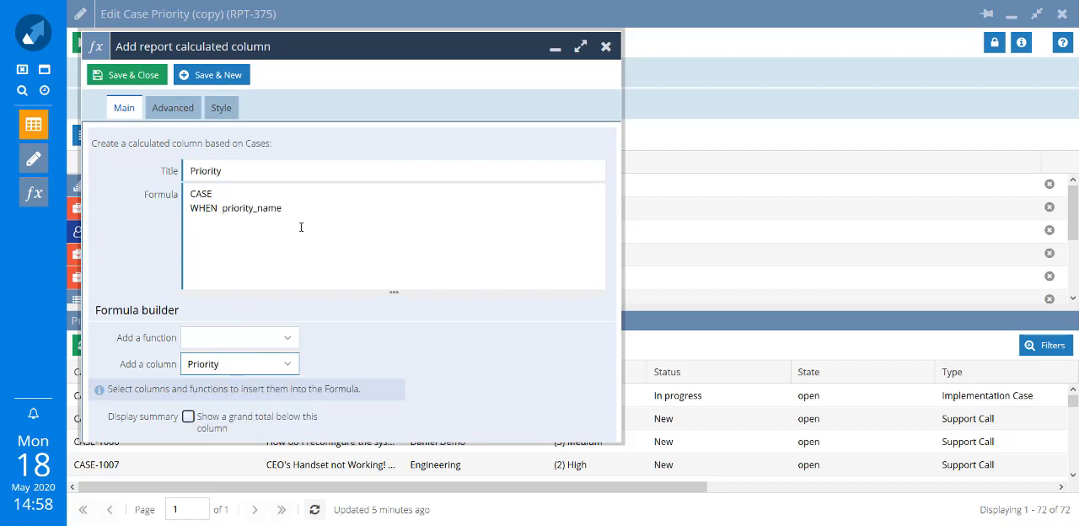
text(= )
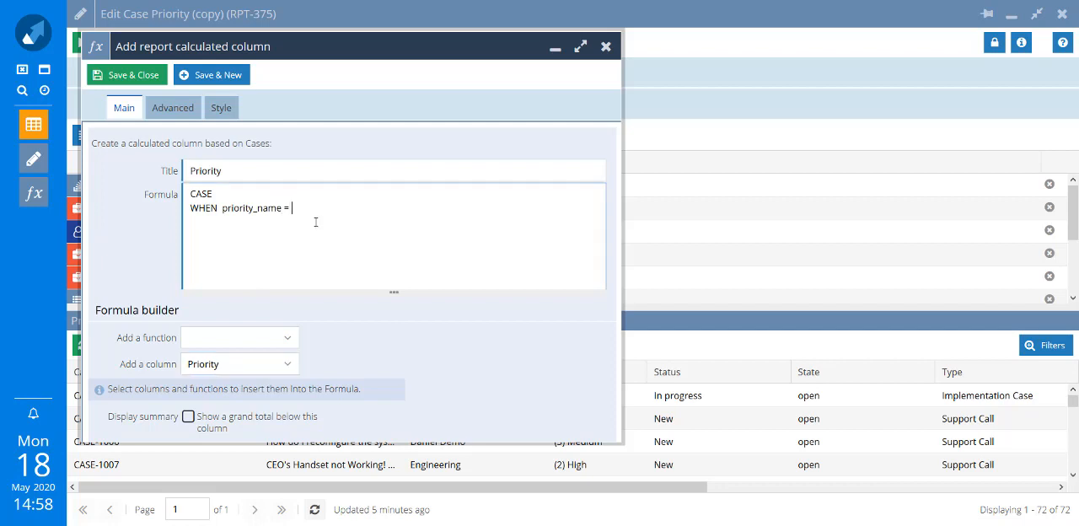
text('(1) Very High' AND)
Insert the Status column as status_name and finish the first condition line with = 'New' THEN 'P1'
click(155, 370)
text(State)
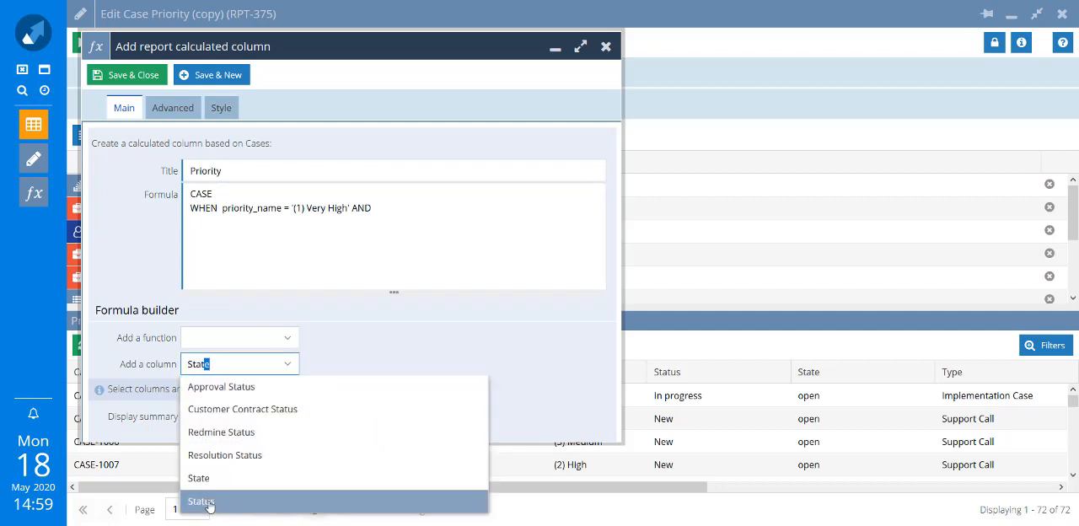
click(212, 500)
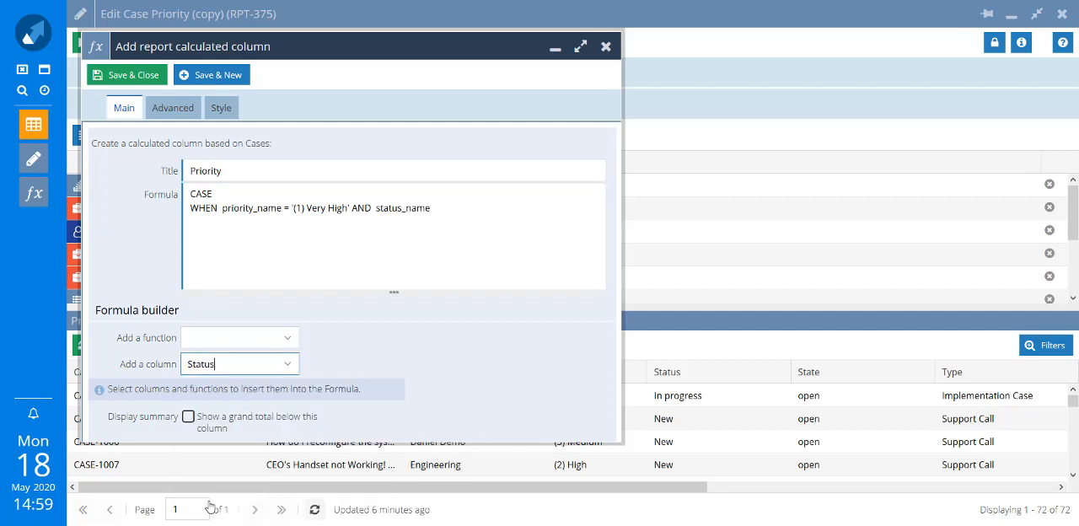
click(461, 209)
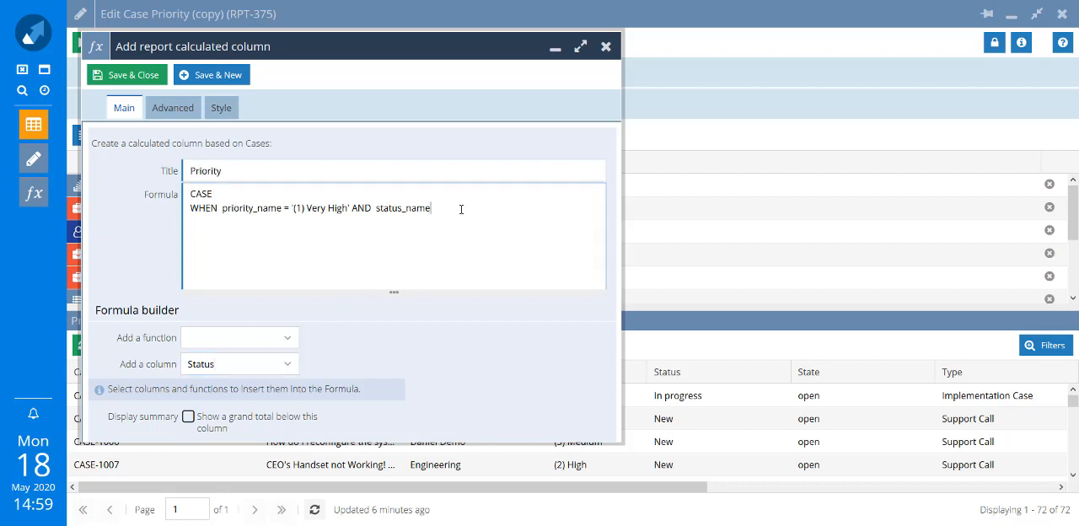
text(= 'New' THEN 'P1')
Duplicate the WHEN line below and change the copy to priority '(2) High' with the result 'P2'
drag(518, 208, 187, 214)
key(ctrl+c)
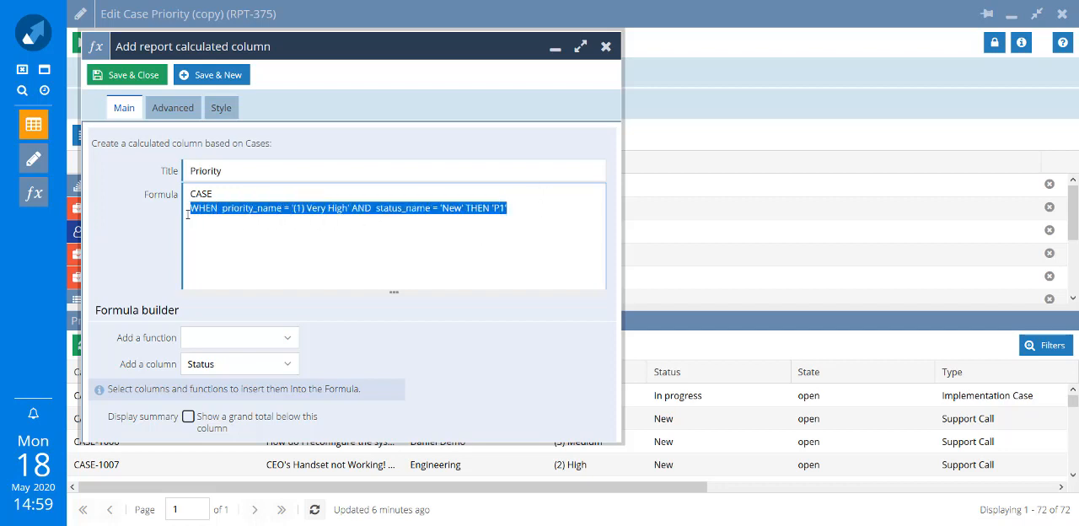
click(536, 210)
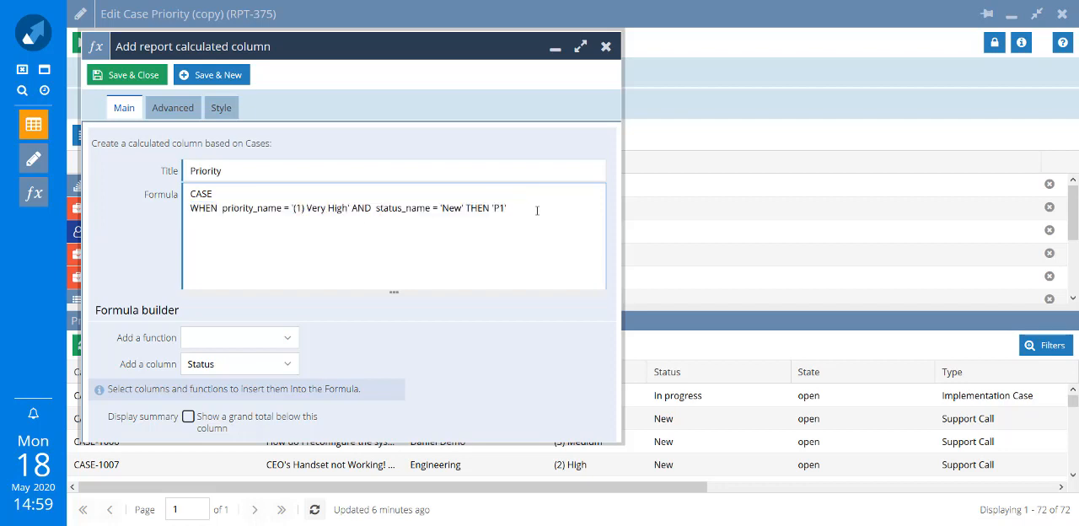
key(Return)
key(ctrl+v)
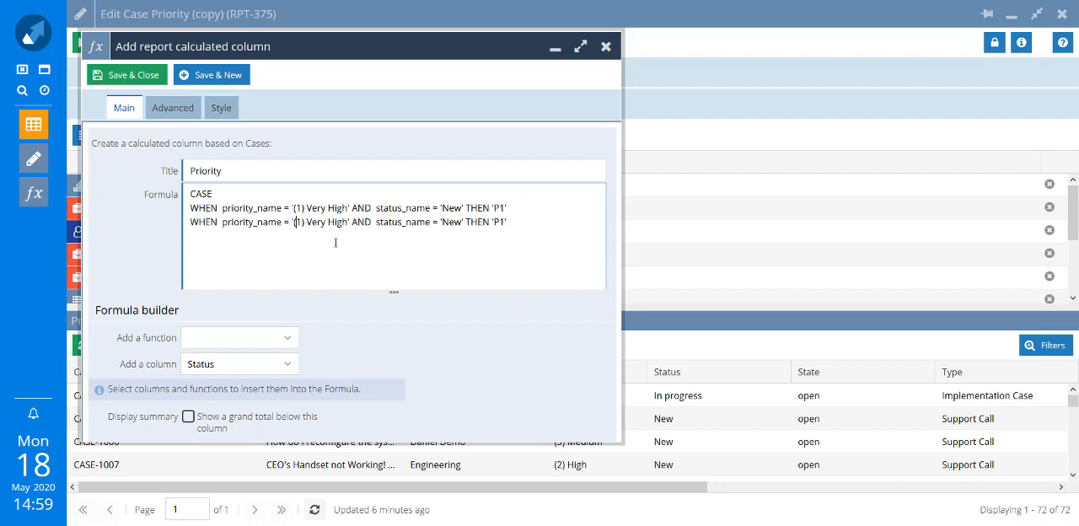
key(Delete)
text(2)
double_click(314, 221)
key(Delete)
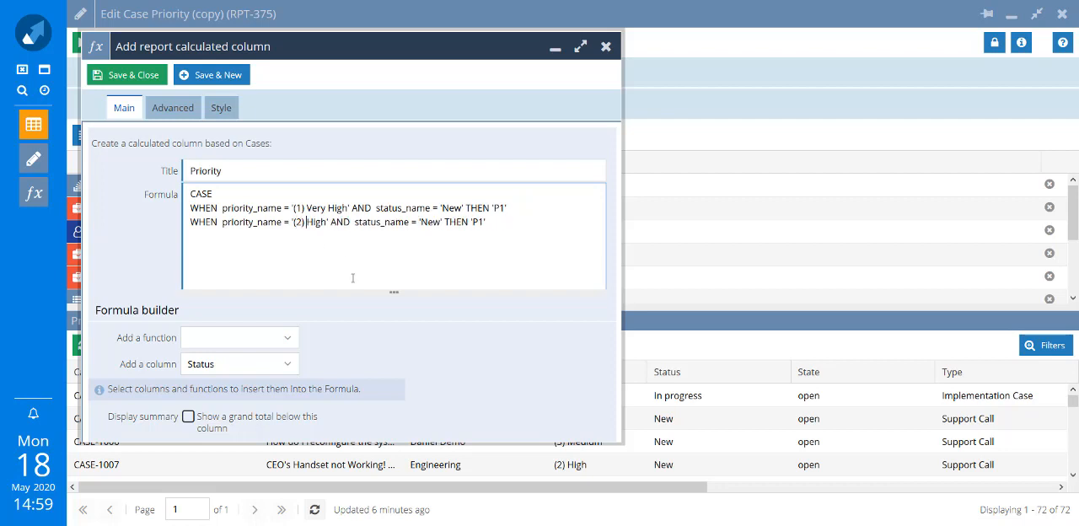
click(485, 223)
text(2')
Paste the '(1) Very High' line as a third condition with status_name != 'New' and the result 'P3'
key(ctrl+v)
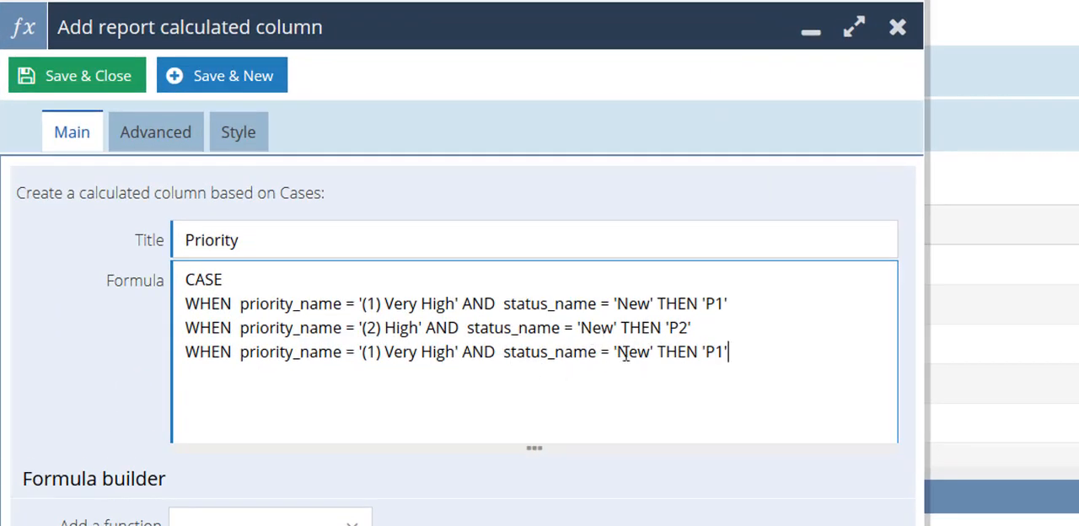
click(601, 352)
text(!)
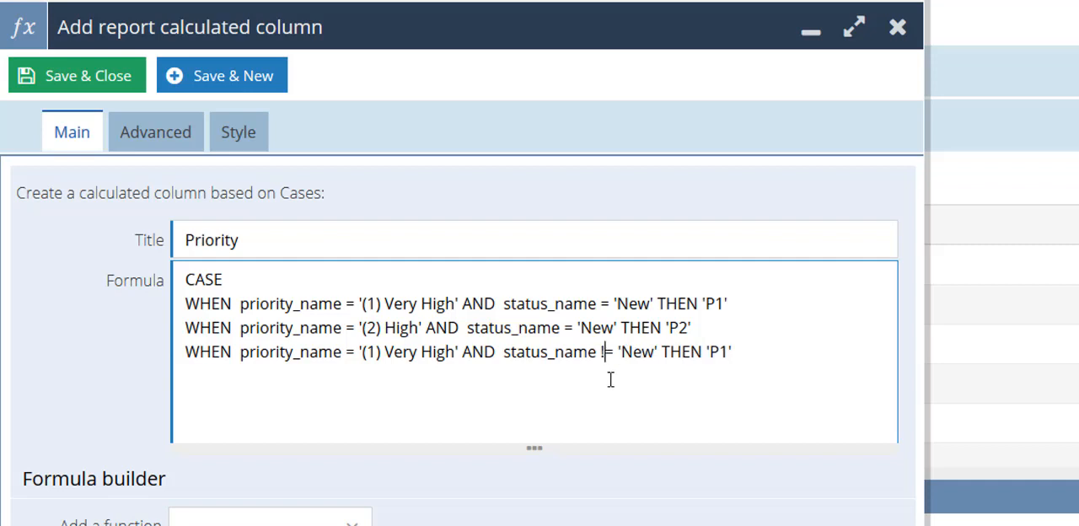
click(725, 346)
key(BackSpace)
text(3)
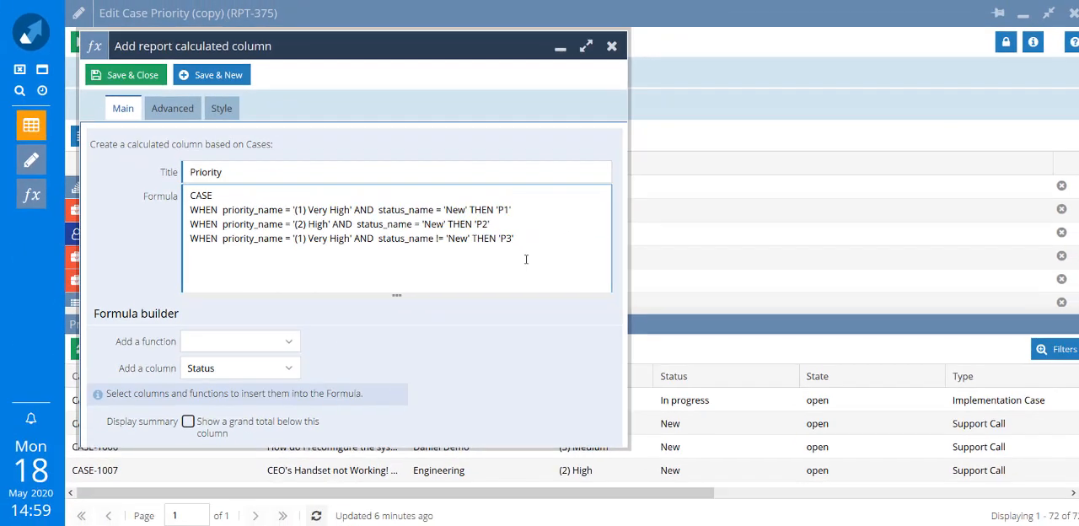
Duplicate the 'P3' condition line below and change the copy to priority '(2) High' with the result 'P4'
drag(514, 238, 176, 262)
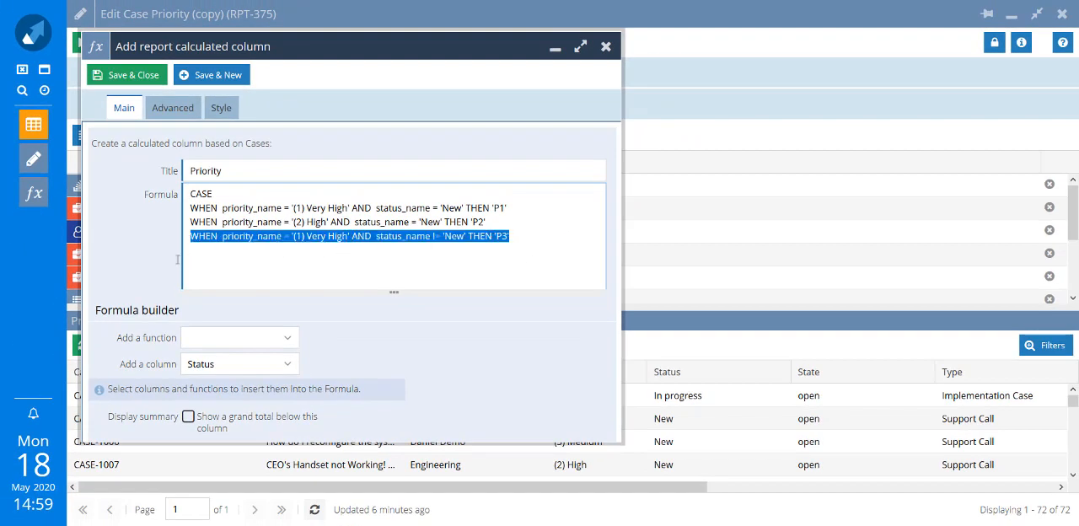
key(ctrl+c)
click(528, 237)
key(Return)
key(ctrl+v)
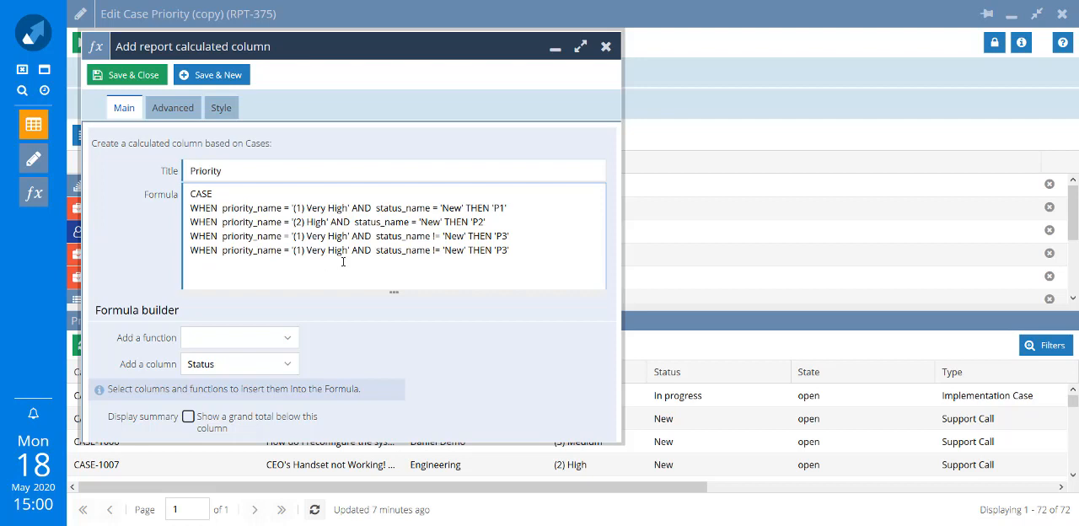
key(BackSpace)
text(2)
double_click(310, 251)
key(BackSpace)
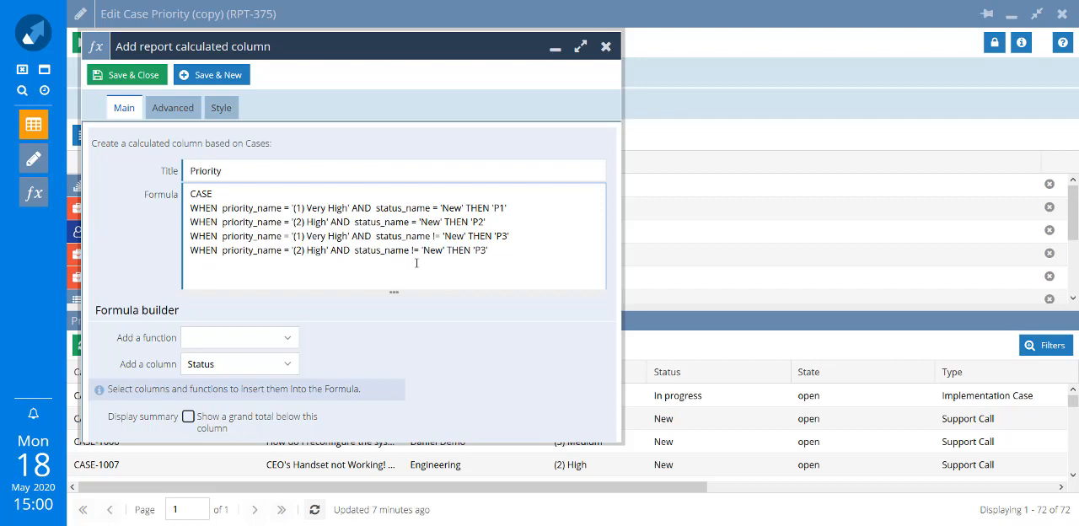
click(487, 250)
key(BackSpace)
text(4)
Paste another condition line and edit it to priority '(3) Medium' AND status_name = 'New' THEN 'P5'
key(ctrl+v)
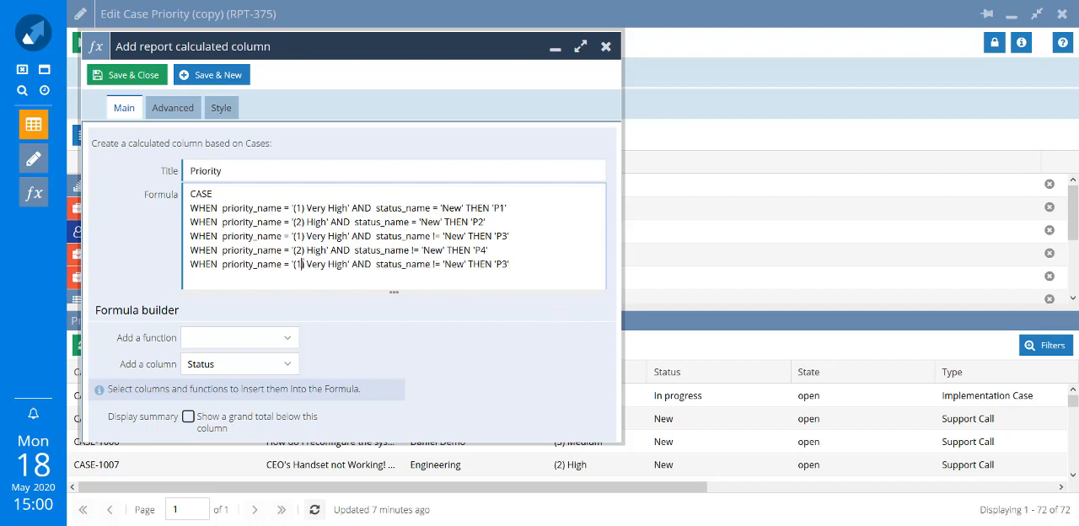
key(BackSpace)
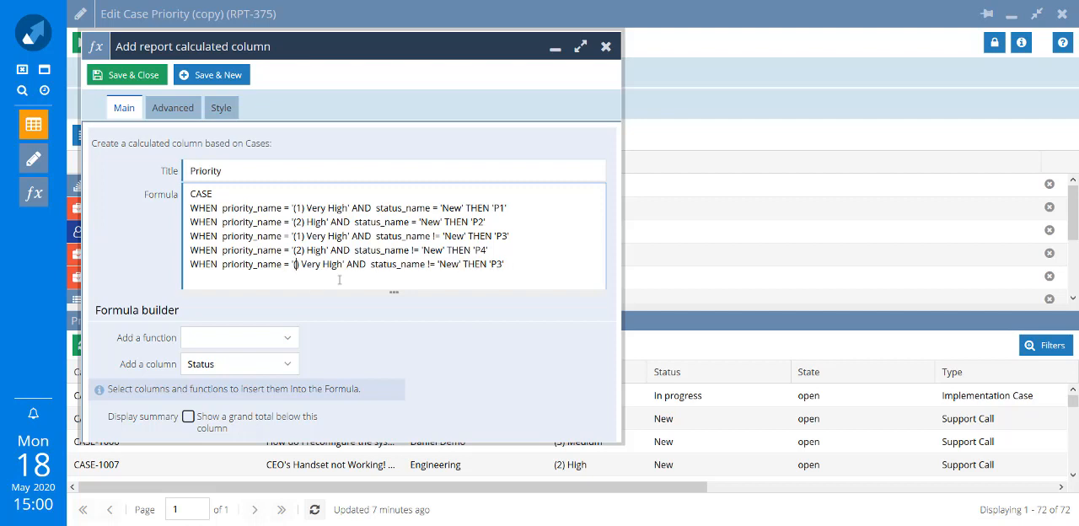
text(3)
key(ctrl+BackSpace)
key(ctrl+BackSpace)
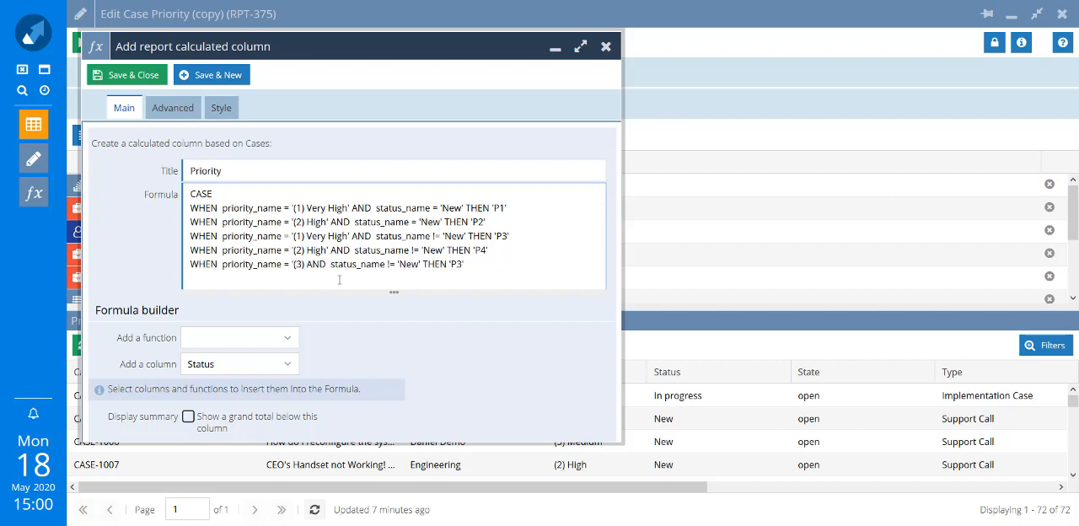
text(Medium)
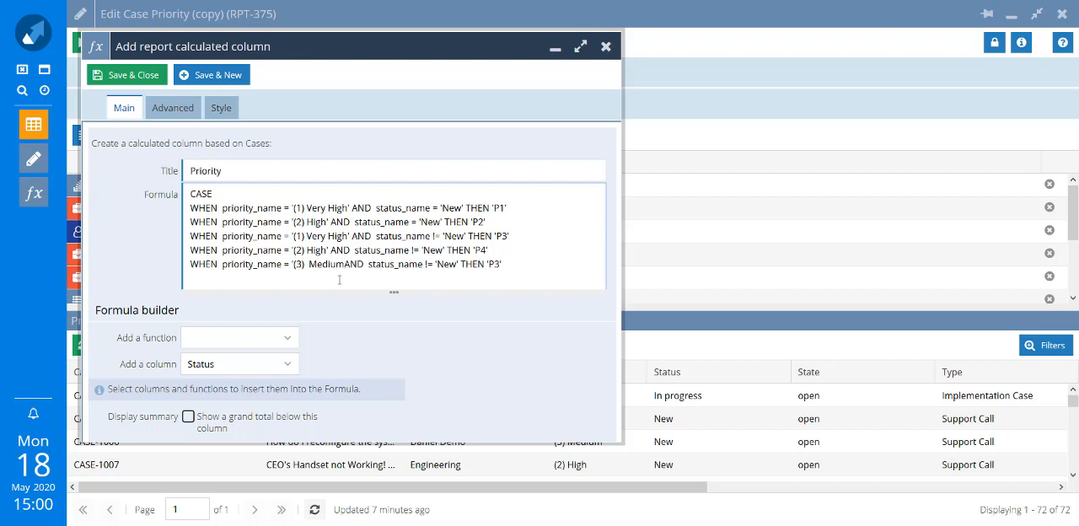
text(')
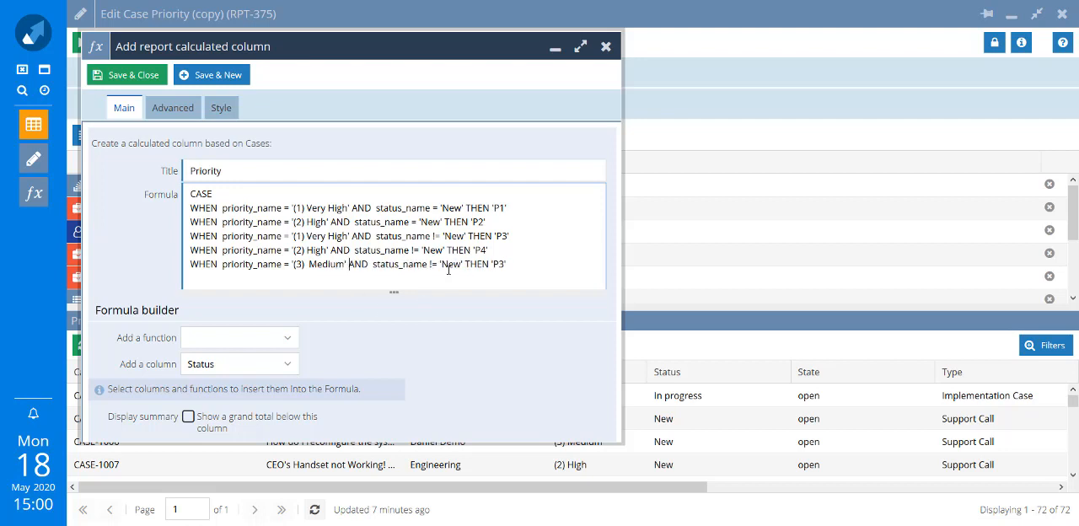
click(437, 266)
key(BackSpace)
key(BackSpace)
text(5)
Close the formula with ELSE 'P6' and END on separate lines, and try to save the calculated column
key(End)
key(Return)
text(ELSE)
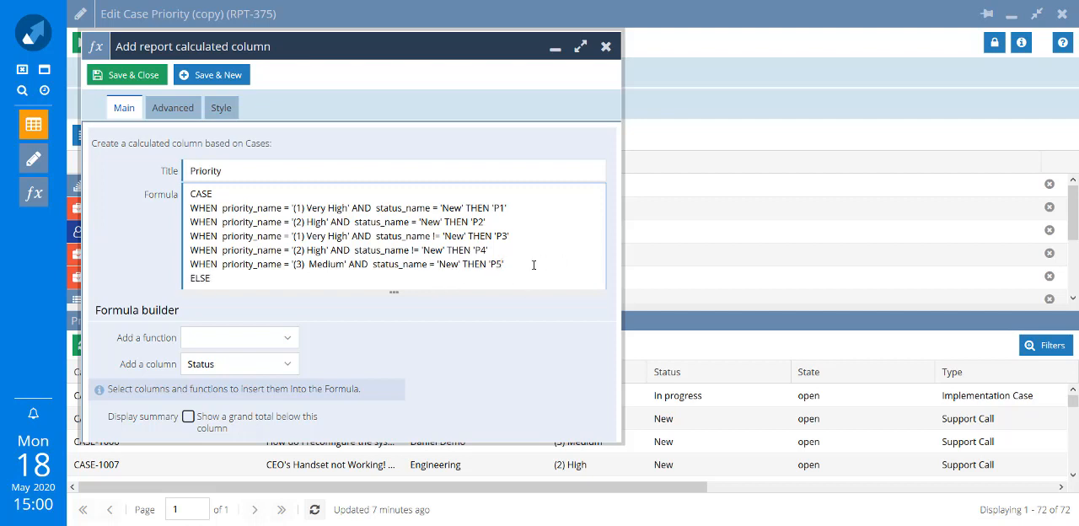
text( 'P6')
key(Return)
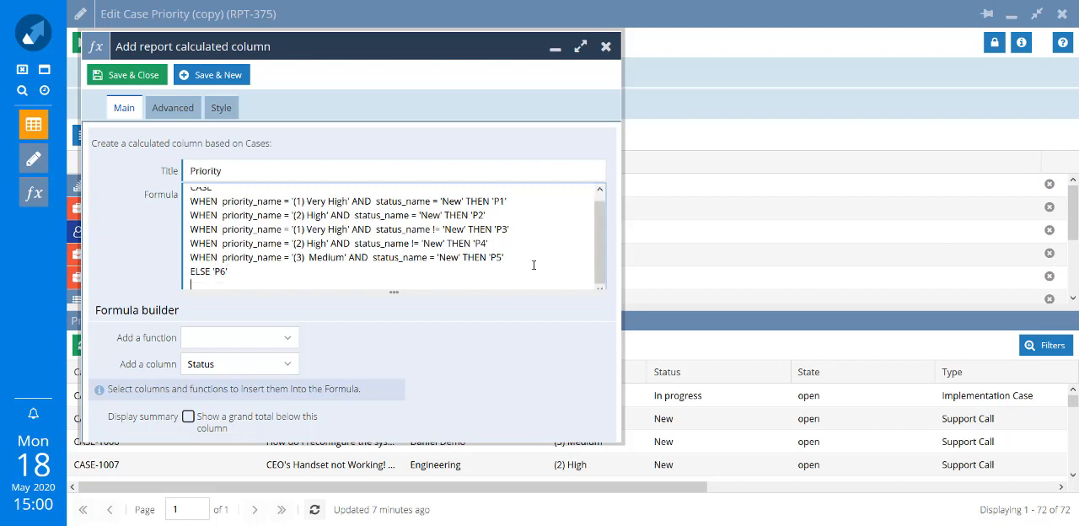
text(END)
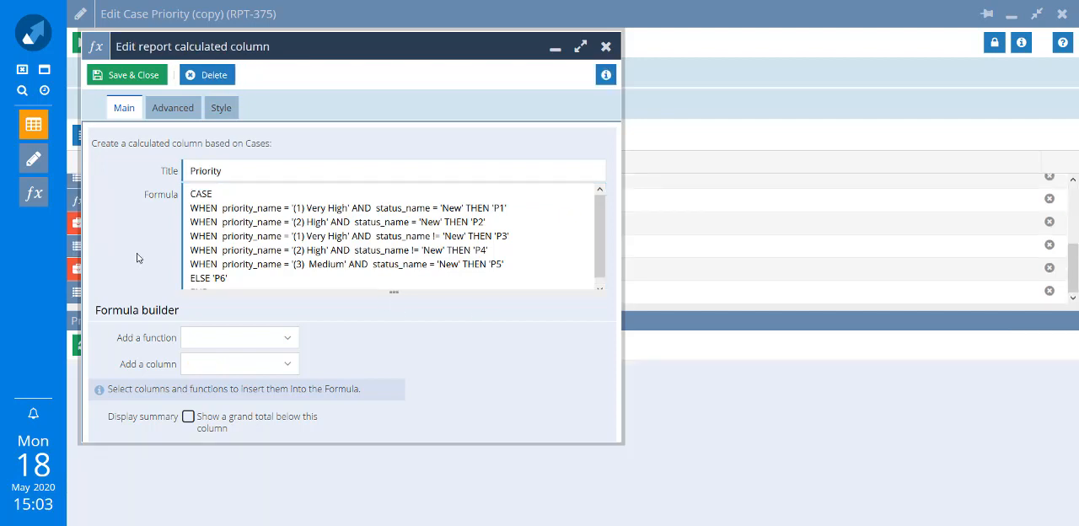
click(130, 77)
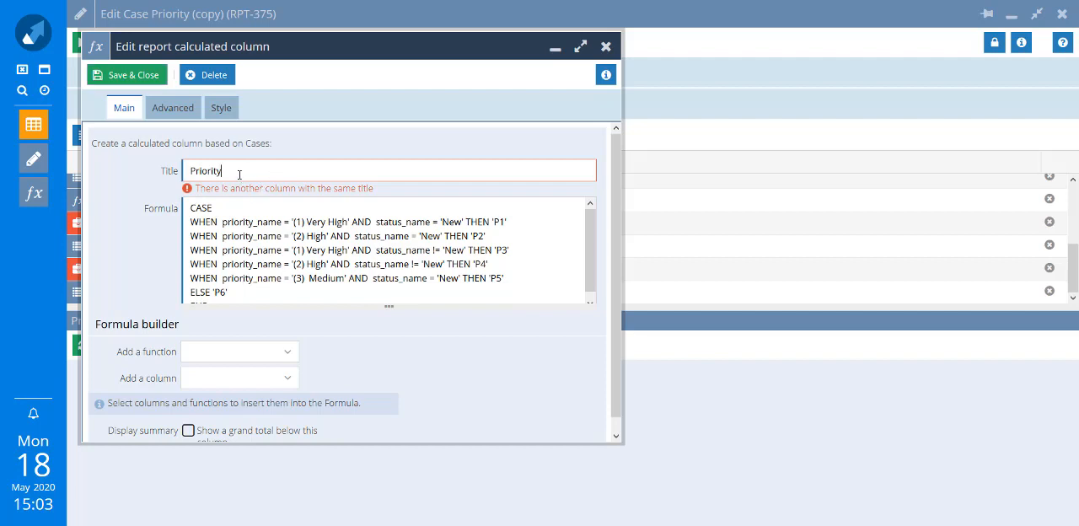
Retitle the calculated column "Deal with in this order" and save and close it
key(BackSpace)
key(BackSpace)
key(BackSpace)
key(BackSpace)
key(BackSpace)
key(BackSpace)
key(BackSpace)
text(Deal with in this order)
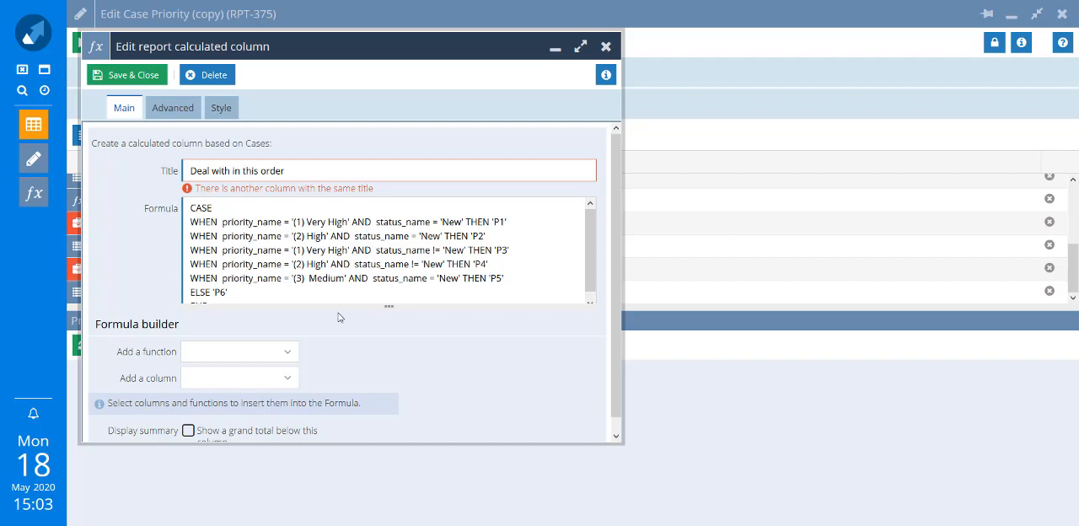
click(118, 75)
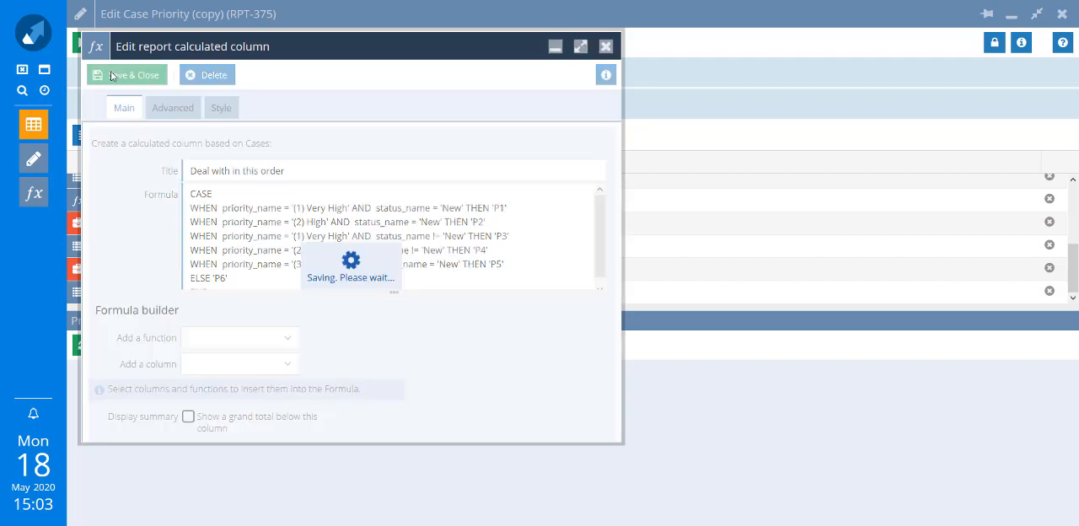
Load the report preview and place the "Deal with in this order" column between Status and Priority
click(122, 346)
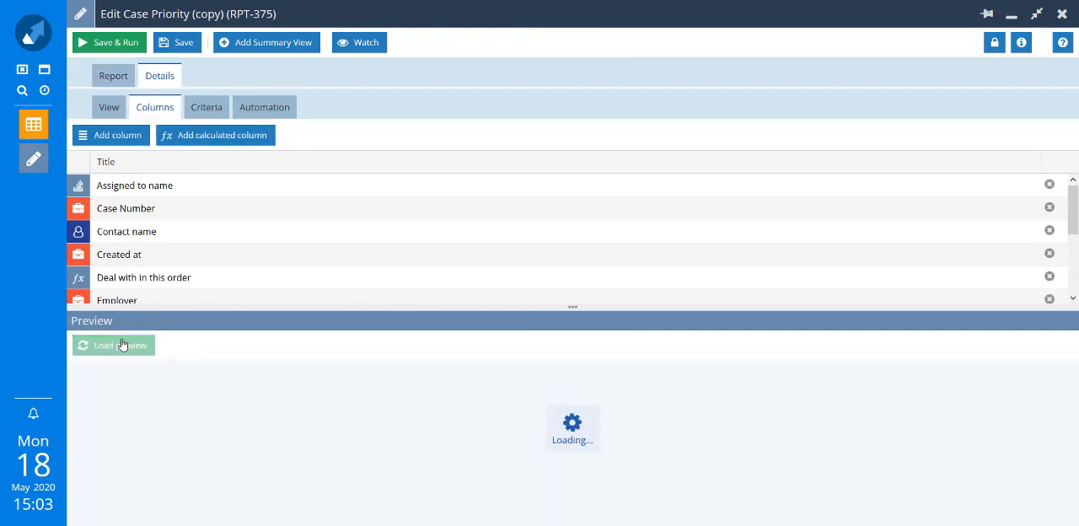
drag(539, 489, 1007, 494)
mouse_move(1050, 376)
mouse_down()
mouse_move(980, 384)
mouse_move(513, 289)
mouse_move(247, 359)
mouse_move(194, 385)
mouse_up()
drag(476, 491, 332, 515)
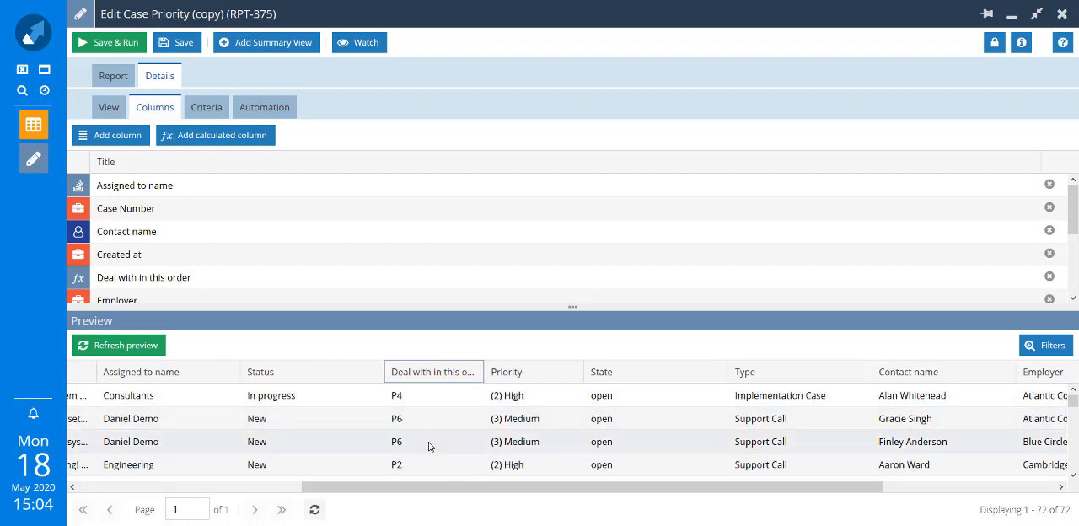
Sort the preview by Priority in ascending order and check the "Deal with in this order" values against each case's status
click(520, 373)
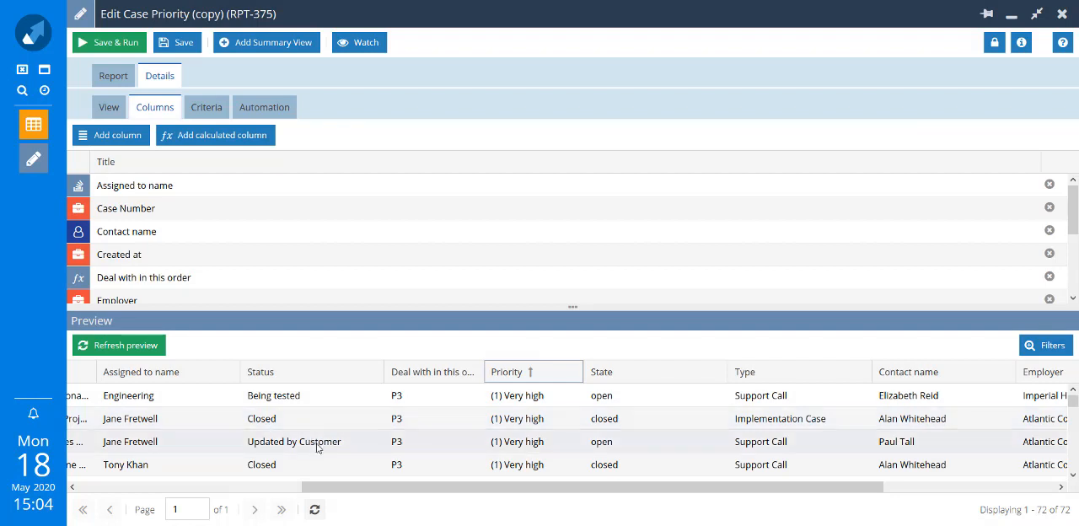
scroll(317, 444, down, 1)
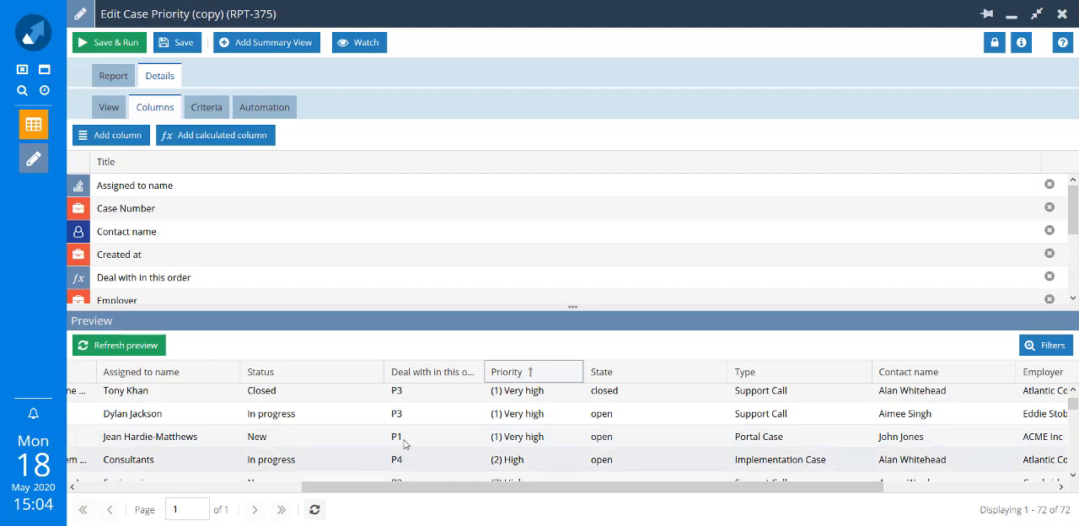
scroll(427, 454, down, 1)
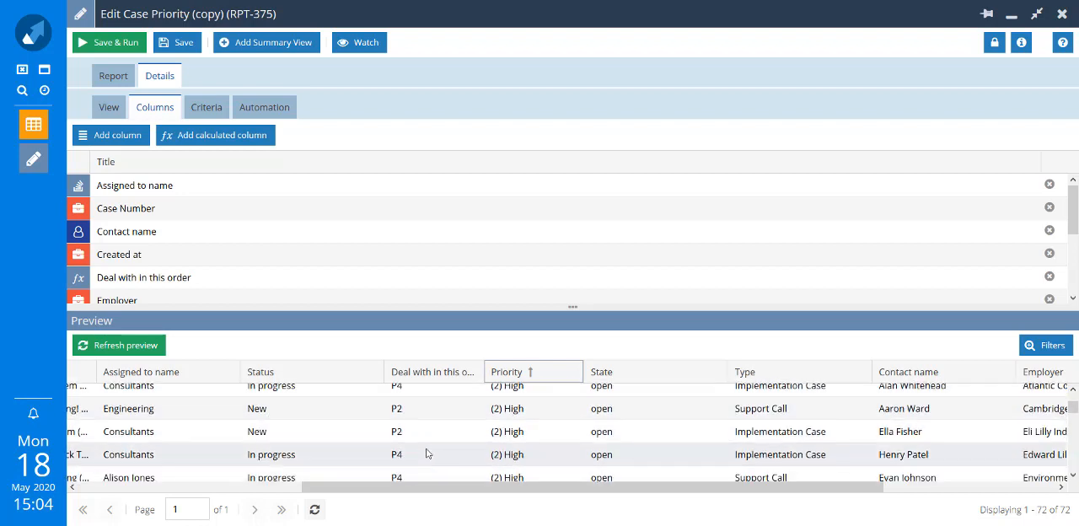